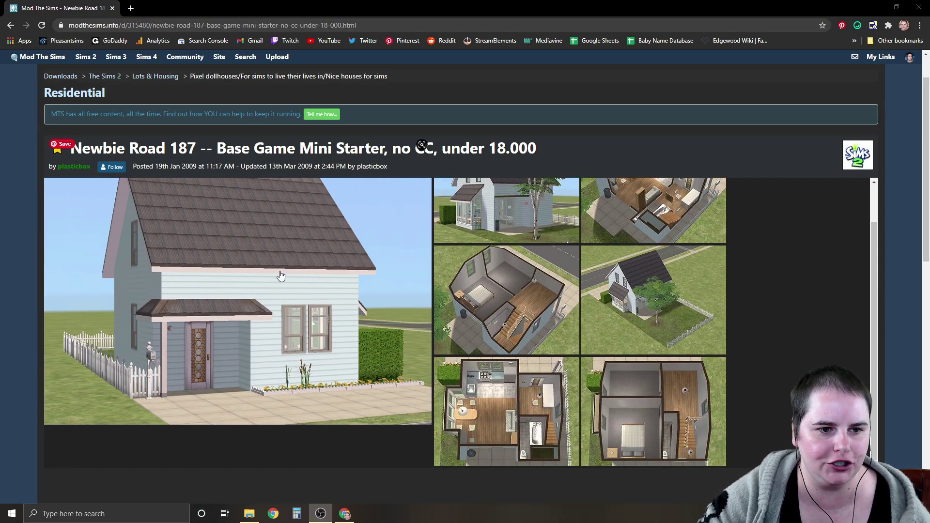
- Show the lot page's download files, WeatheredCorrugatedSteelWithWhiteTrim.zip and NewbieRoad_187.zip
{"action": "scroll", "coordinate": [787, 293], "scroll_direction": "down", "scroll_amount": 3}
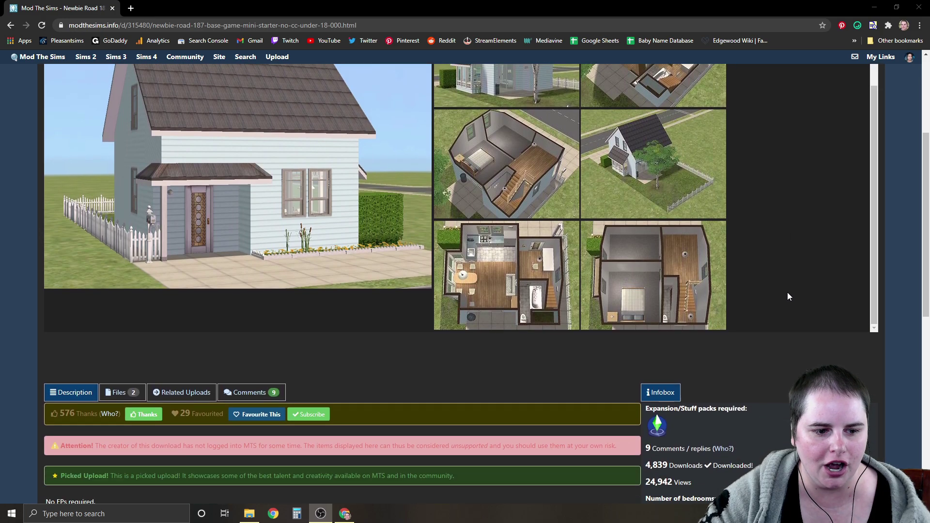
{"action": "scroll", "coordinate": [788, 296], "scroll_direction": "down", "scroll_amount": 1}
{"action": "left_click", "coordinate": [119, 333]}
{"action": "scroll", "coordinate": [275, 285], "scroll_direction": "down", "scroll_amount": 1}
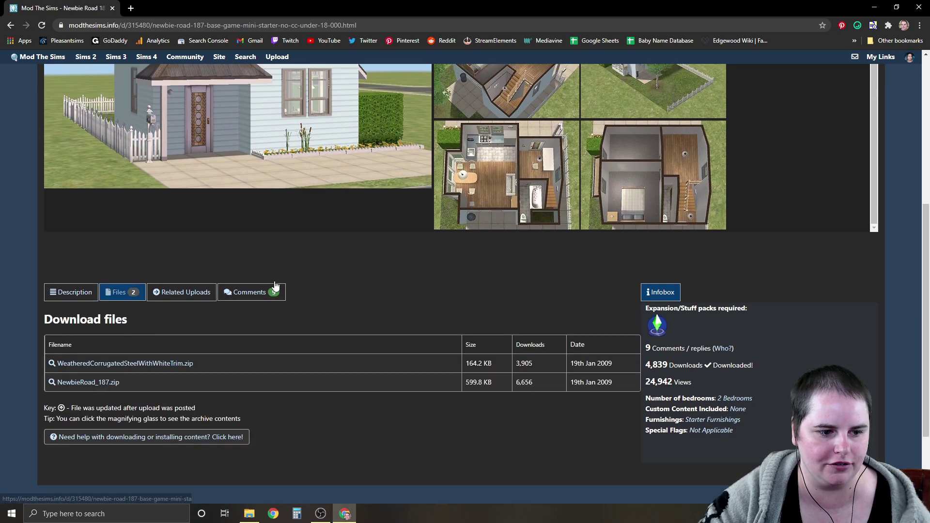
{"action": "scroll", "coordinate": [275, 286], "scroll_direction": "down", "scroll_amount": 1}
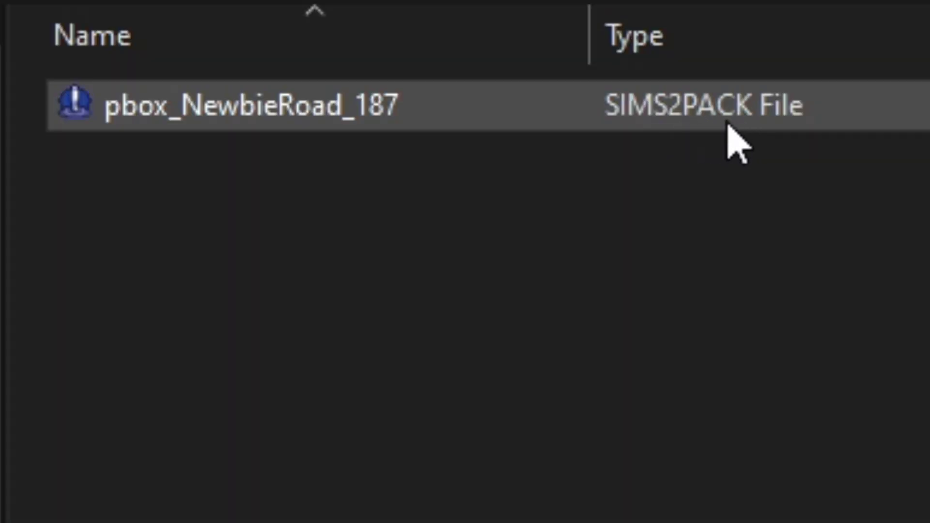
- Copy pbox_NewbieRoad_187.Sims2Pack to the desktop and install it with the Body Shop Package Installer
{"action": "mouse_move", "coordinate": [421, 103]}
{"action": "left_mouse_down"}
{"action": "mouse_move", "coordinate": [572, 0]}
{"action": "mouse_move", "coordinate": [430, 91]}
{"action": "left_mouse_up"}
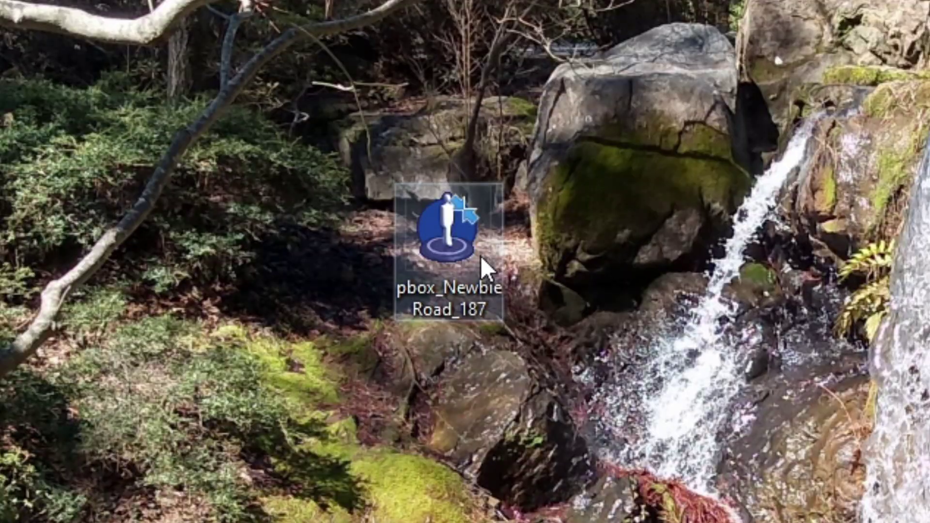
{"action": "mouse_move", "coordinate": [193, 91]}
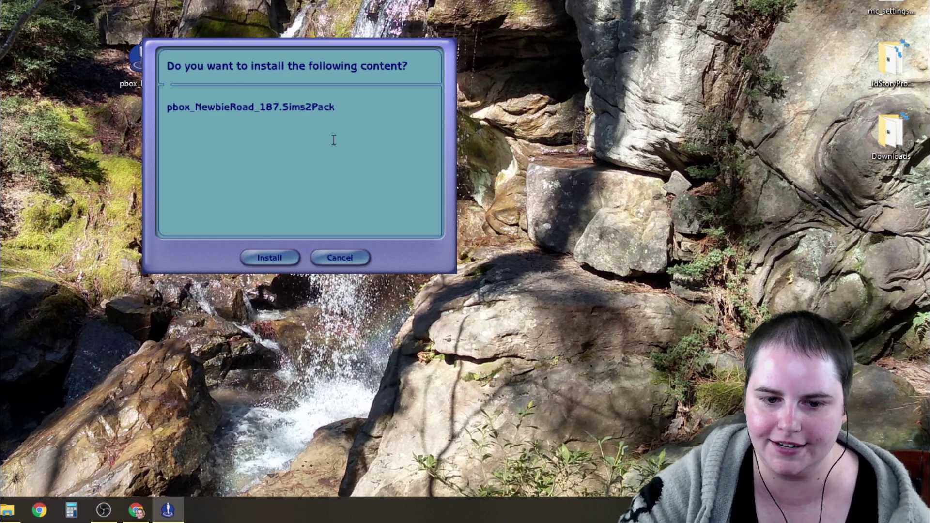
{"action": "left_click", "coordinate": [270, 259]}
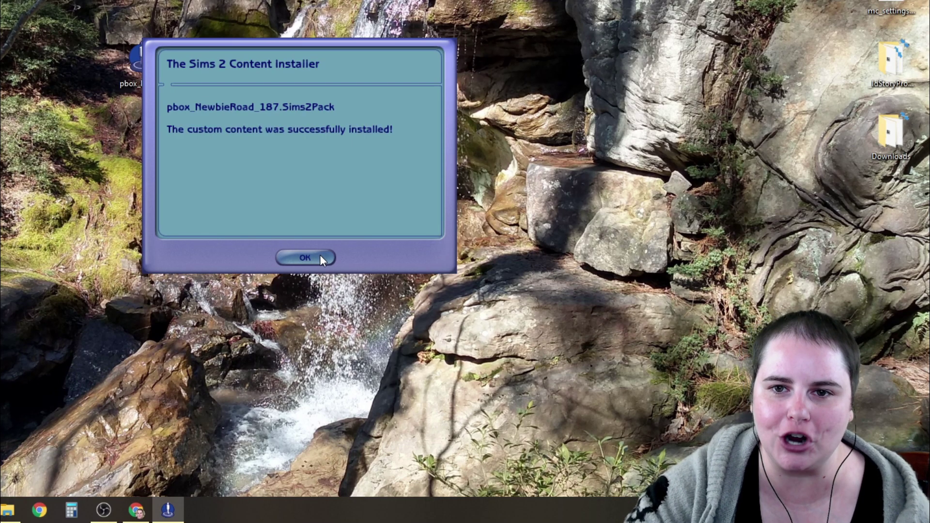
{"action": "left_click", "coordinate": [319, 256]}
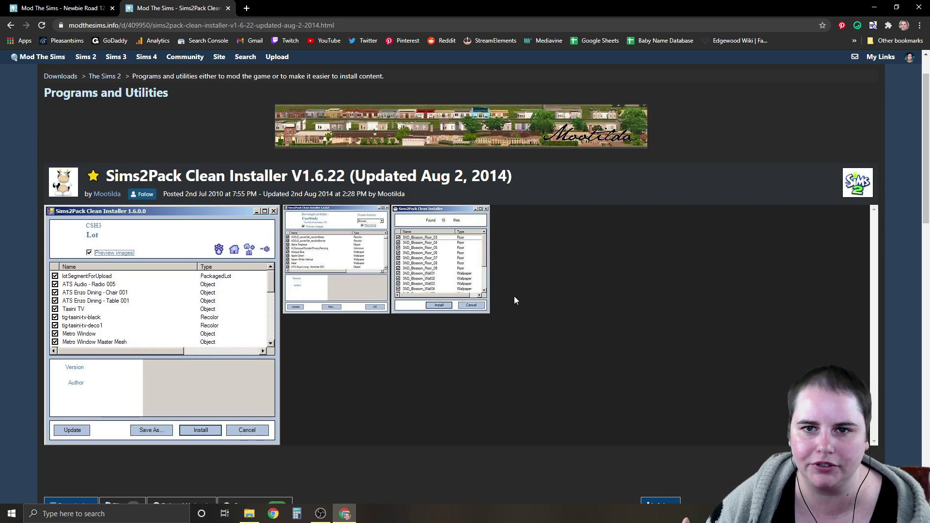
- List the Sims2Pack Clean Installer page's download files and get the installer zip
{"action": "scroll", "coordinate": [514, 295], "scroll_direction": "down", "scroll_amount": 4}
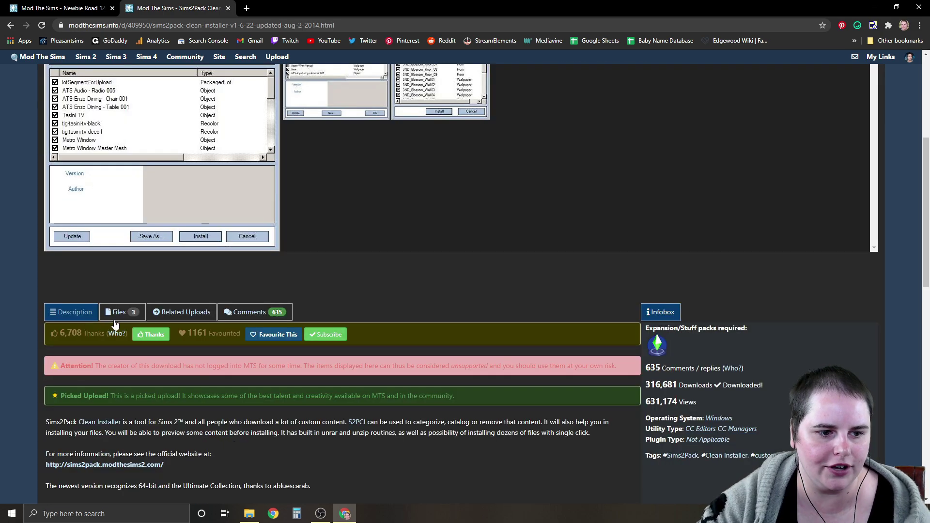
{"action": "left_click", "coordinate": [120, 313]}
{"action": "scroll", "coordinate": [326, 276], "scroll_direction": "down", "scroll_amount": 6}
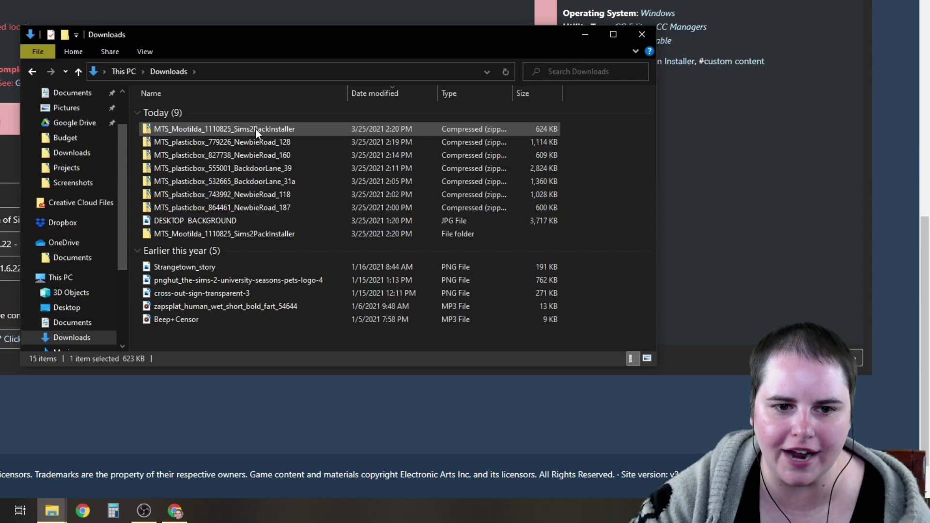
- Open the MTS_Mootilda_1110825_Sims2PackInstaller folder, then hide all windows to show the desktop
{"action": "double_click", "coordinate": [240, 236]}
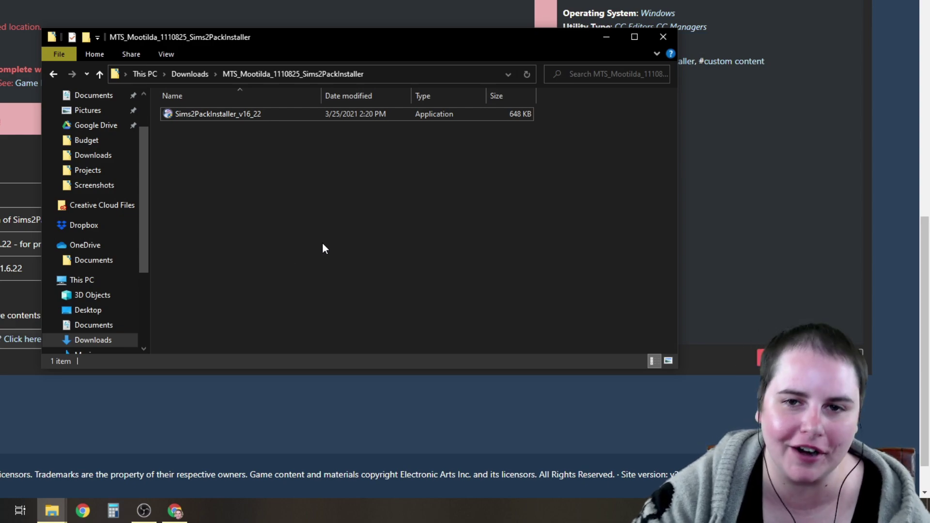
{"action": "key", "text": "super+d"}
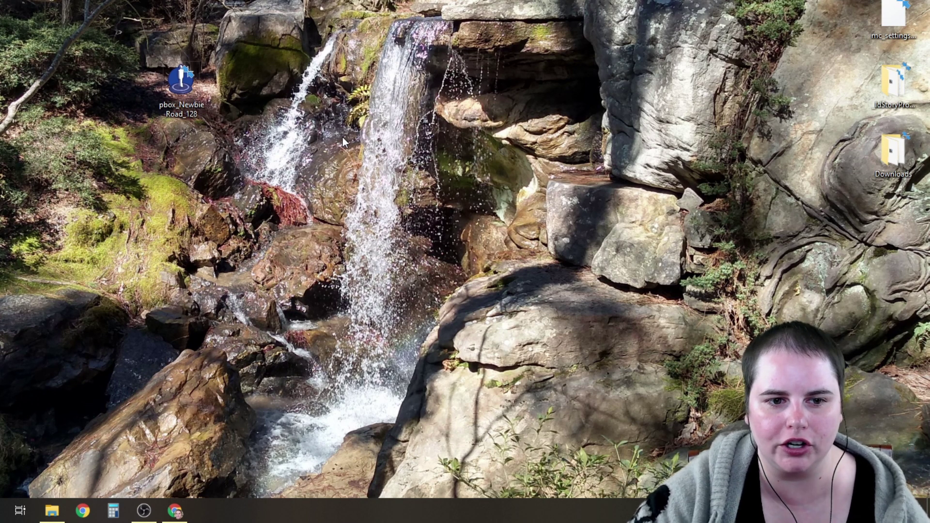
- Choose Sims2Pack Clean Installer, found by browsing this PC, as the program to open pbox_NewbieRoad_128
{"action": "right_click", "coordinate": [185, 89]}
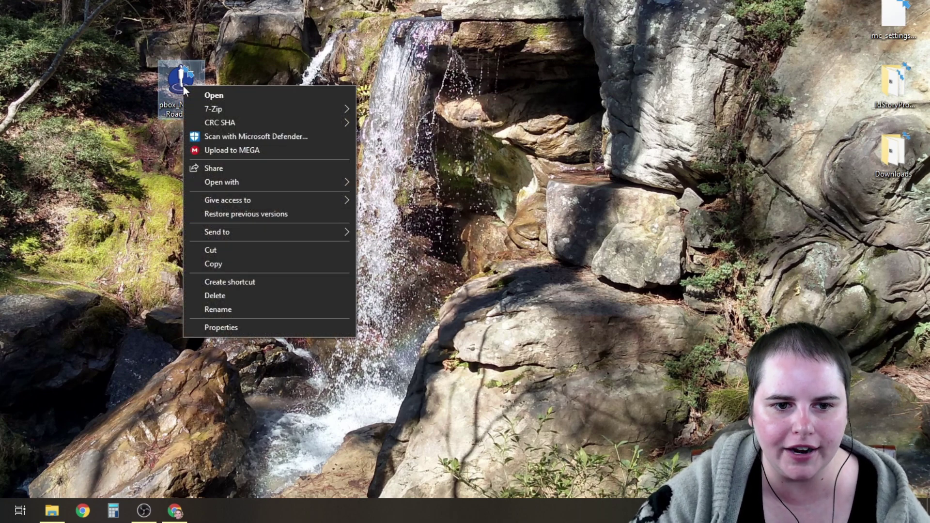
{"action": "mouse_move", "coordinate": [262, 182]}
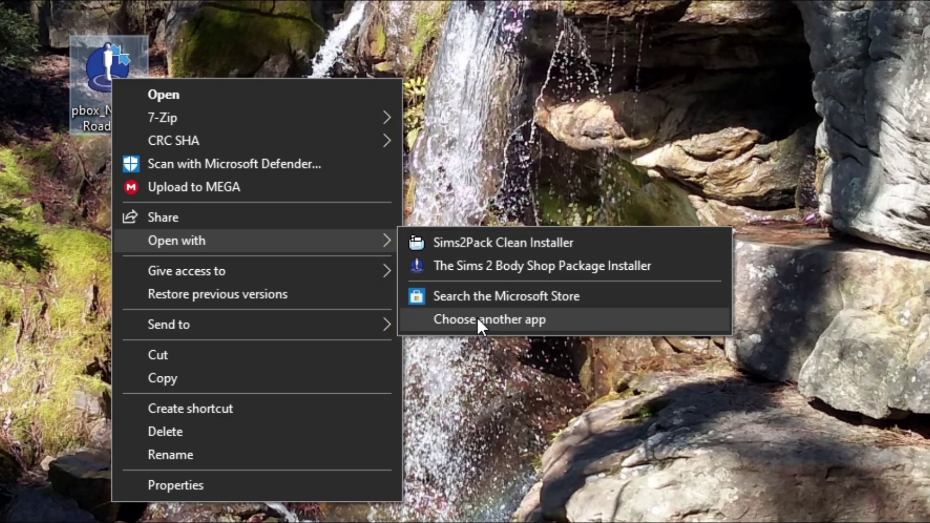
{"action": "left_click", "coordinate": [512, 317]}
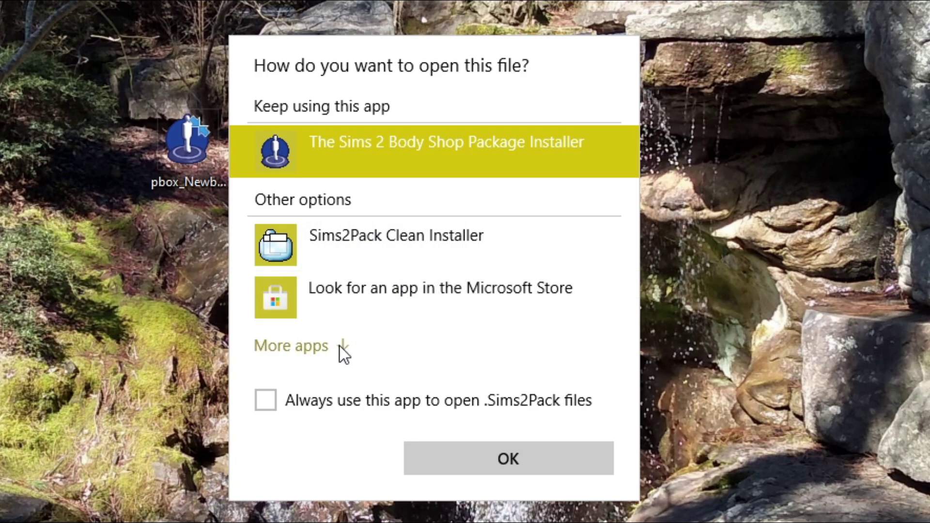
{"action": "left_click", "coordinate": [309, 346]}
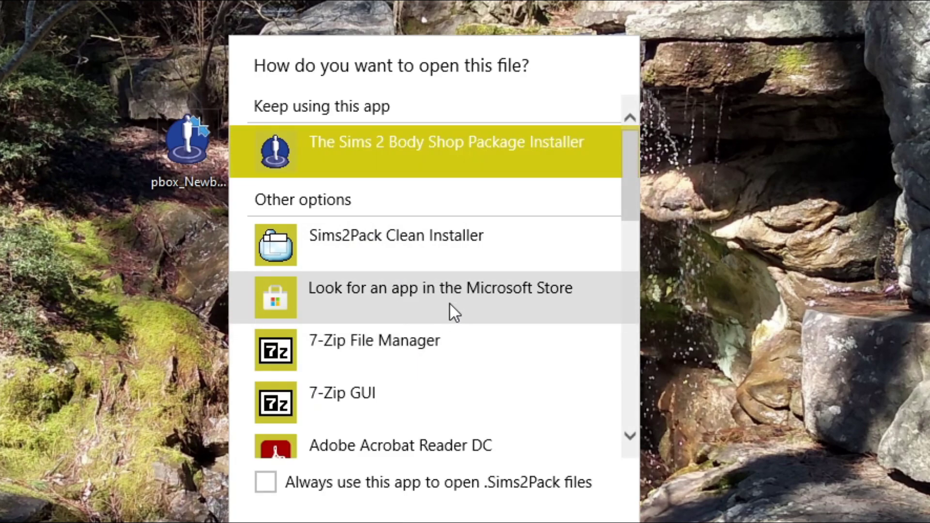
{"action": "scroll", "coordinate": [470, 309], "scroll_direction": "down", "scroll_amount": 6}
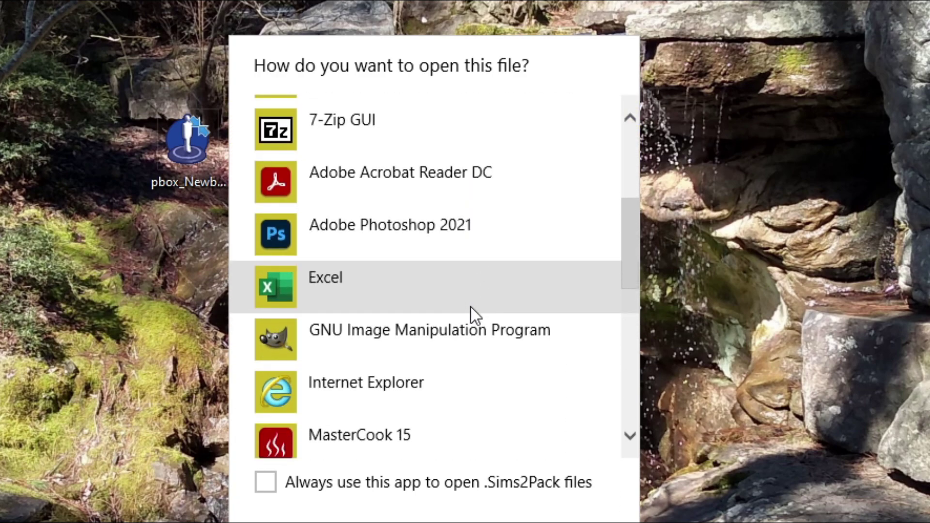
{"action": "scroll", "coordinate": [471, 308], "scroll_direction": "down", "scroll_amount": 7}
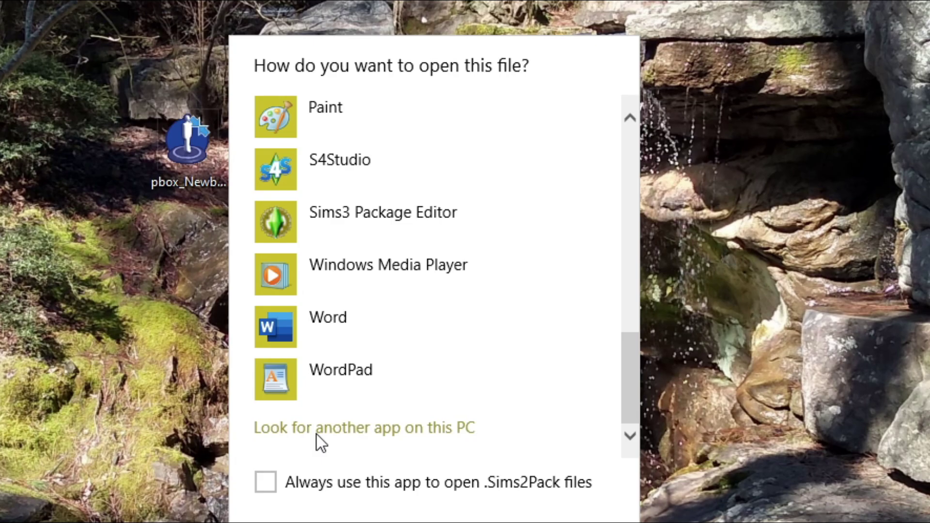
{"action": "left_click", "coordinate": [395, 435]}
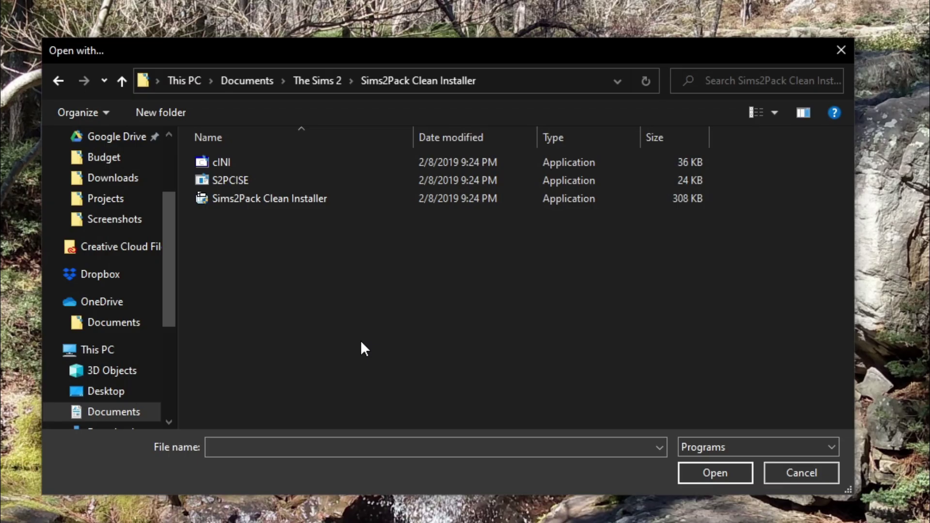
{"action": "left_click", "coordinate": [261, 199]}
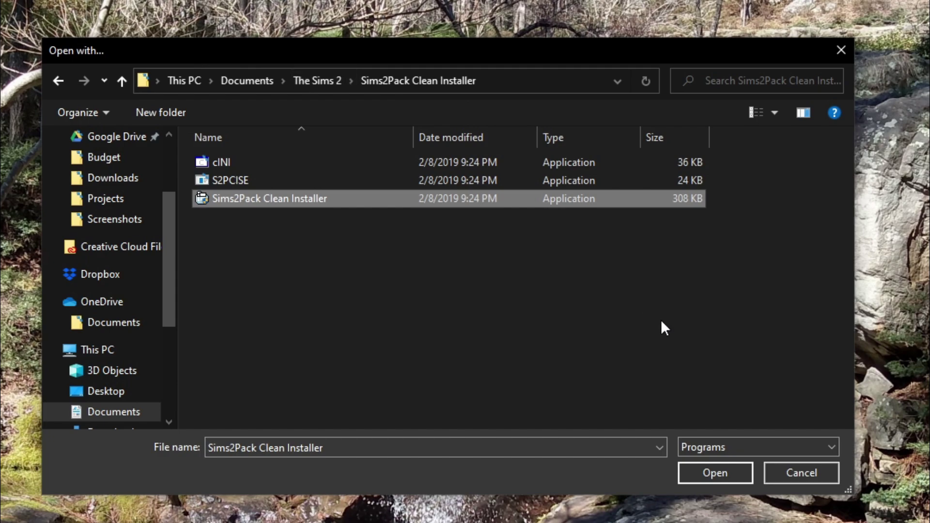
- Open pbox_NewbieRoad_128 in the installer and preview the lot, window, stairs and fence items
{"action": "key", "text": "Return"}
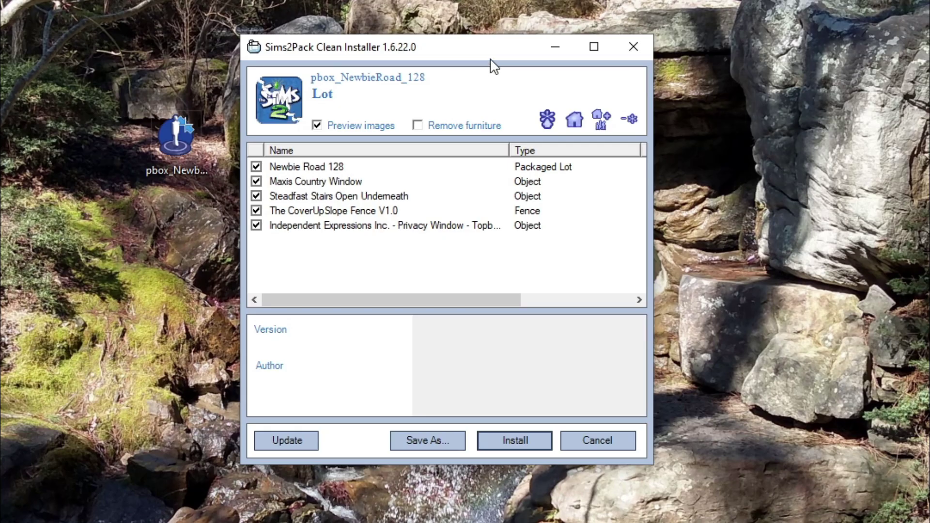
{"action": "left_click", "coordinate": [558, 167]}
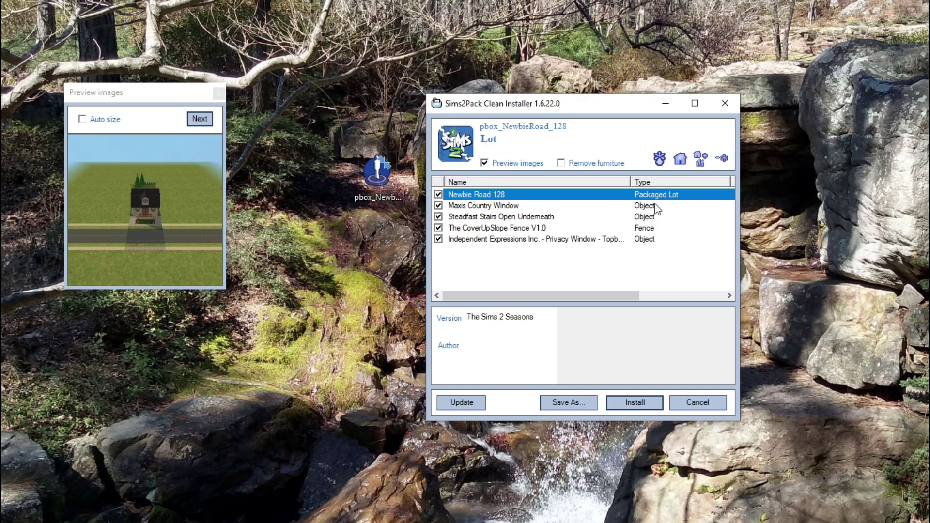
{"action": "left_click", "coordinate": [506, 207]}
{"action": "key", "text": "Down"}
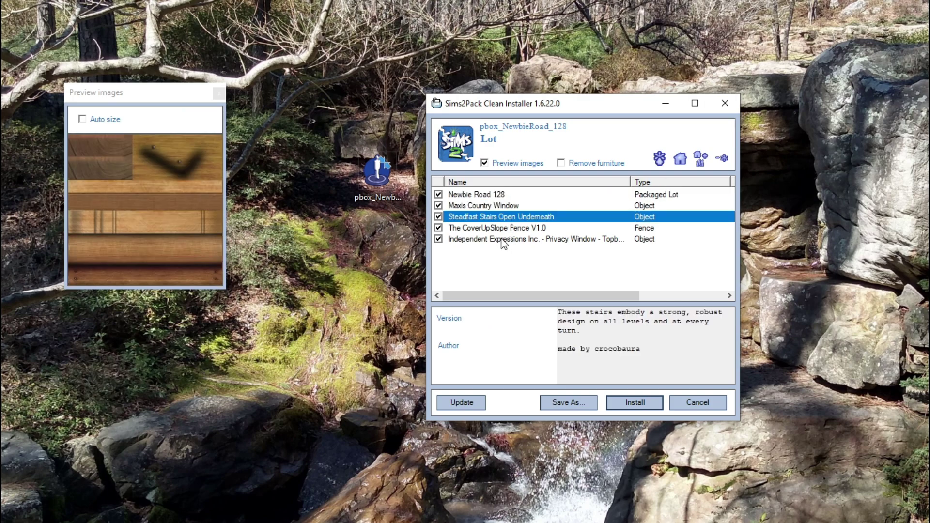
{"action": "left_click", "coordinate": [503, 230]}
{"action": "left_click", "coordinate": [510, 240]}
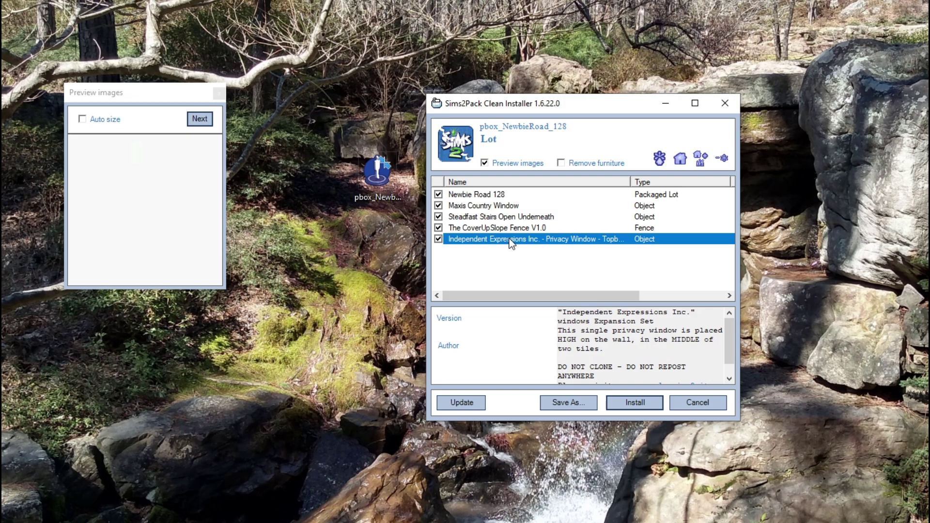
{"action": "left_click", "coordinate": [491, 208]}
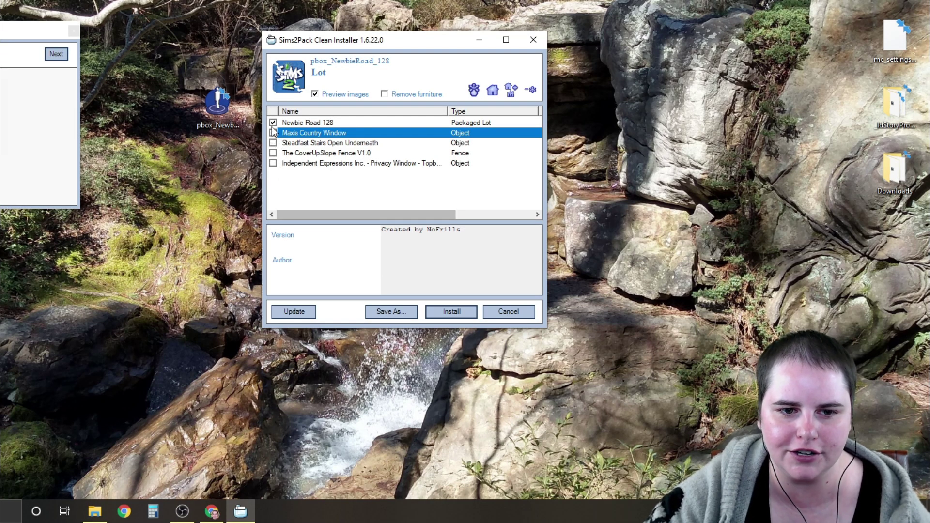
- Exclude the Independent Expressions privacy window and install Newbie Road 128 to the Teleport folder
{"action": "left_click", "coordinate": [273, 163]}
{"action": "left_click", "coordinate": [312, 123]}
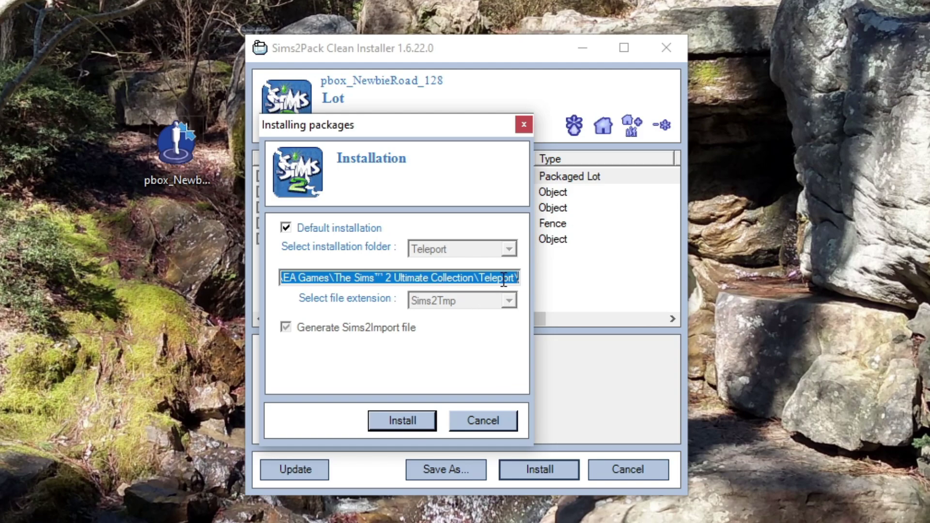
{"action": "left_click", "coordinate": [416, 420]}
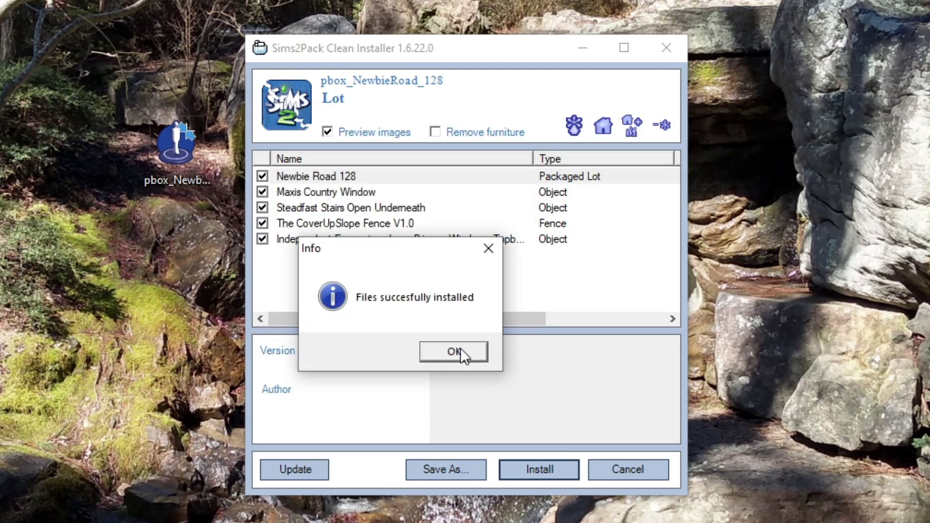
- Dismiss the success message and inspect the new Steadfast Stairs and CoverUpSlope files in Downloads
{"action": "left_click", "coordinate": [460, 348]}
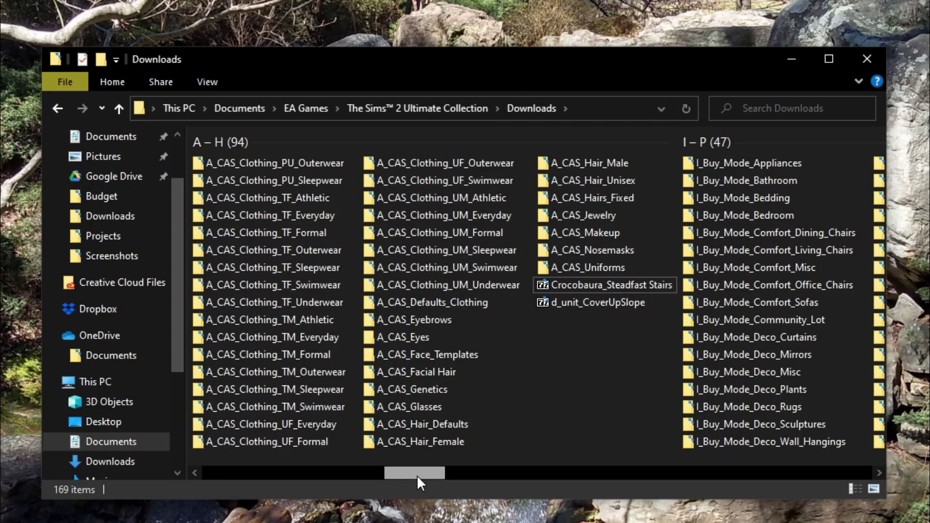
{"action": "left_click_drag", "start_coordinate": [417, 475], "coordinate": [478, 476]}
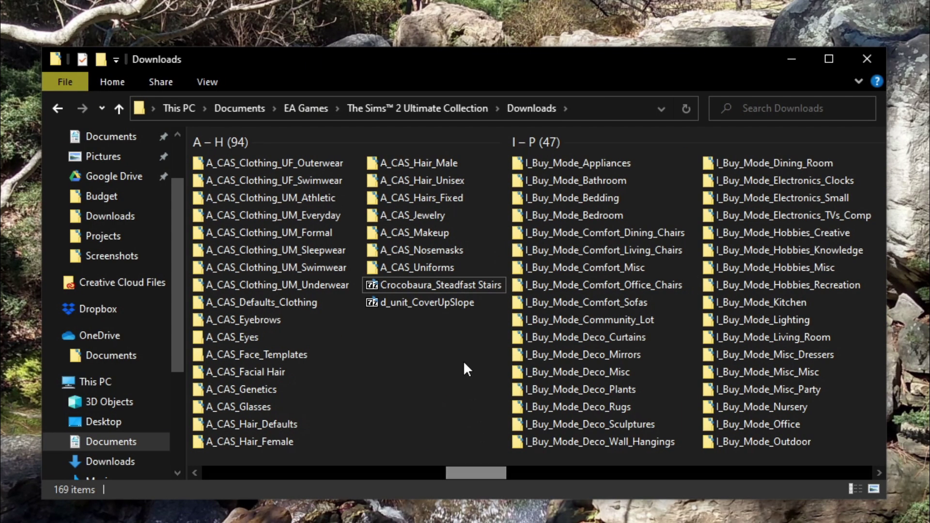
{"action": "left_click", "coordinate": [460, 288]}
{"action": "left_click", "coordinate": [463, 303]}
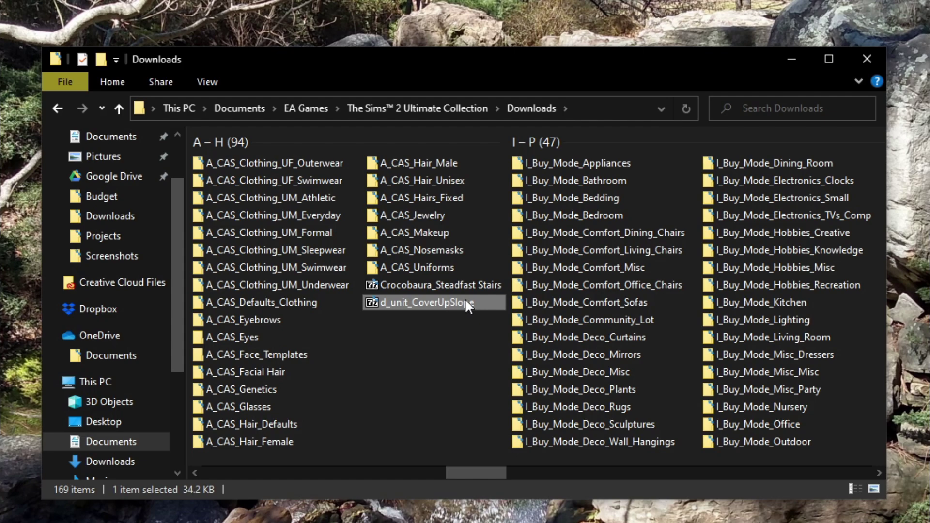
{"action": "left_click", "coordinate": [461, 289]}
{"action": "left_click", "coordinate": [461, 302]}
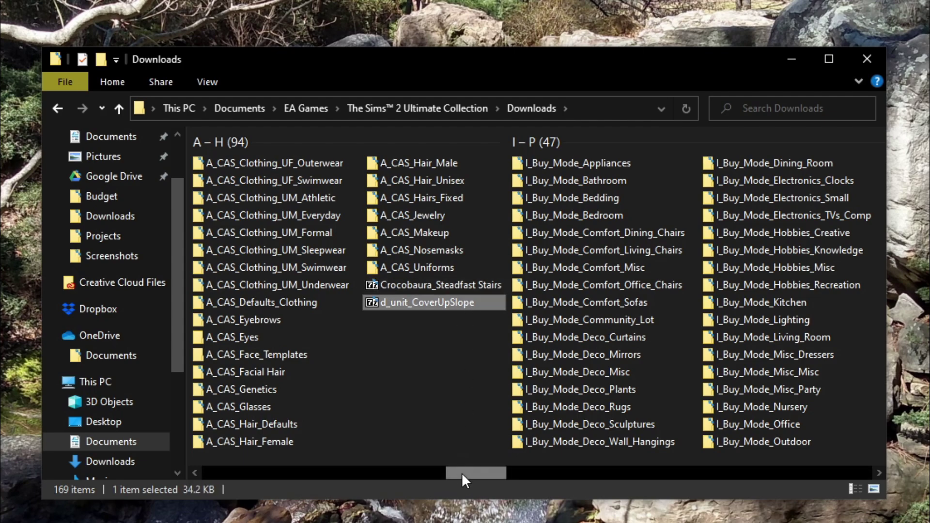
- Move the ML_IndependentExpressions privacy window file into the Q_Build_Mode folder
{"action": "left_click_drag", "start_coordinate": [467, 471], "coordinate": [571, 473]}
{"action": "mouse_move", "coordinate": [752, 371]}
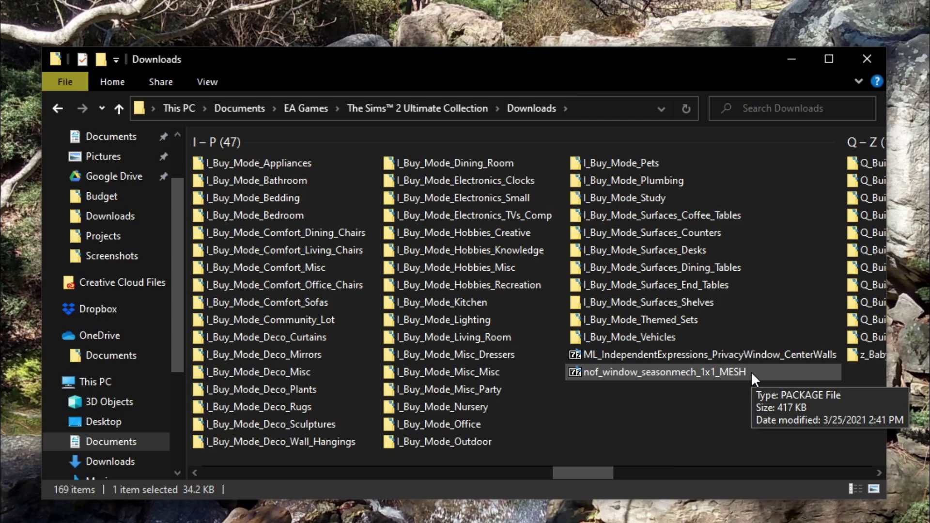
{"action": "left_click", "coordinate": [704, 353]}
{"action": "mouse_move", "coordinate": [762, 356]}
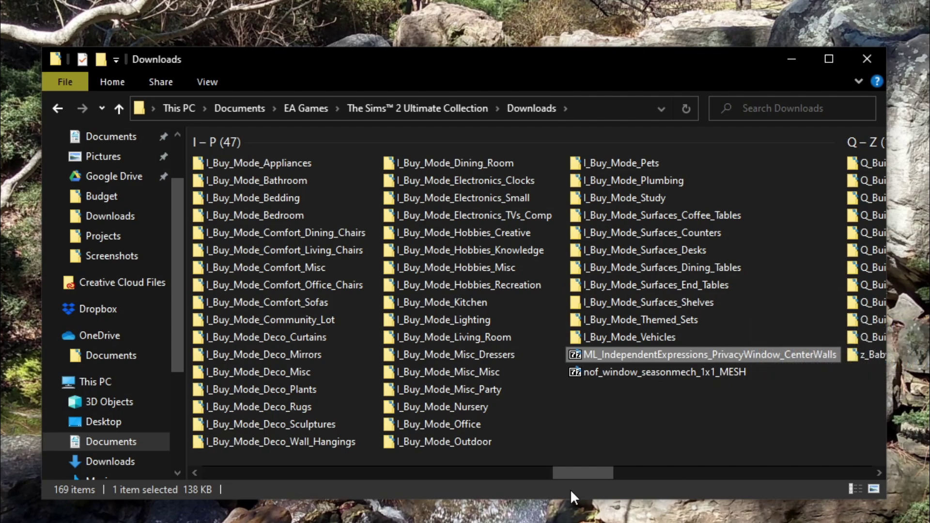
{"action": "scroll", "coordinate": [716, 339], "scroll_direction": "down", "scroll_amount": 1}
{"action": "left_click_drag", "start_coordinate": [539, 355], "coordinate": [795, 210]}
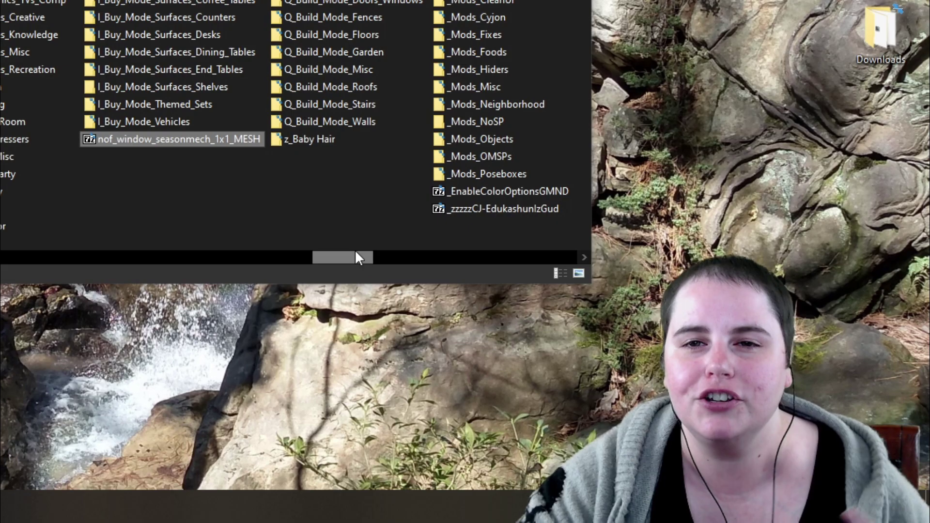
{"action": "left_click_drag", "start_coordinate": [357, 257], "coordinate": [211, 261]}
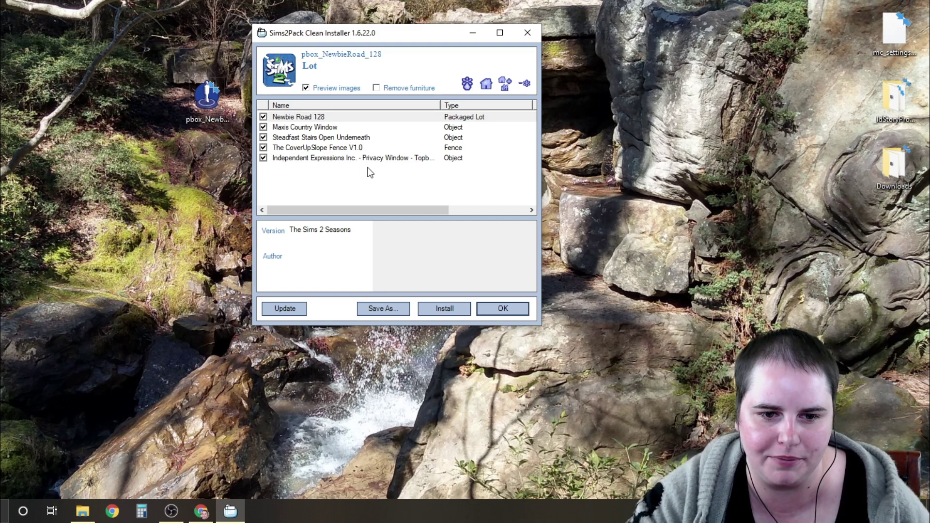
- Clear the checkbox for Independent Expressions Inc. - Privacy Window
{"action": "left_click", "coordinate": [263, 158]}
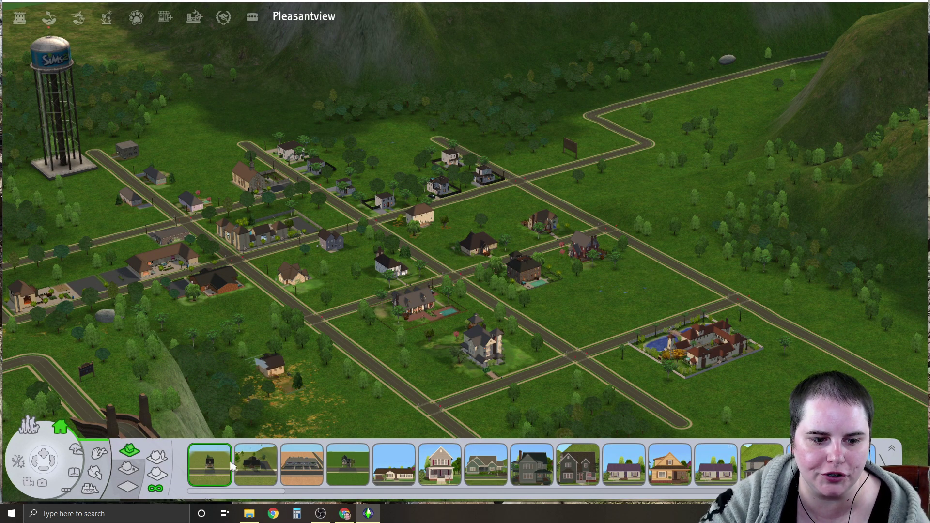
- Reopen the Pleasantview lot bin, check the first Newbie Road 128 entry, then view Specialty Lots
{"action": "left_click", "coordinate": [57, 427]}
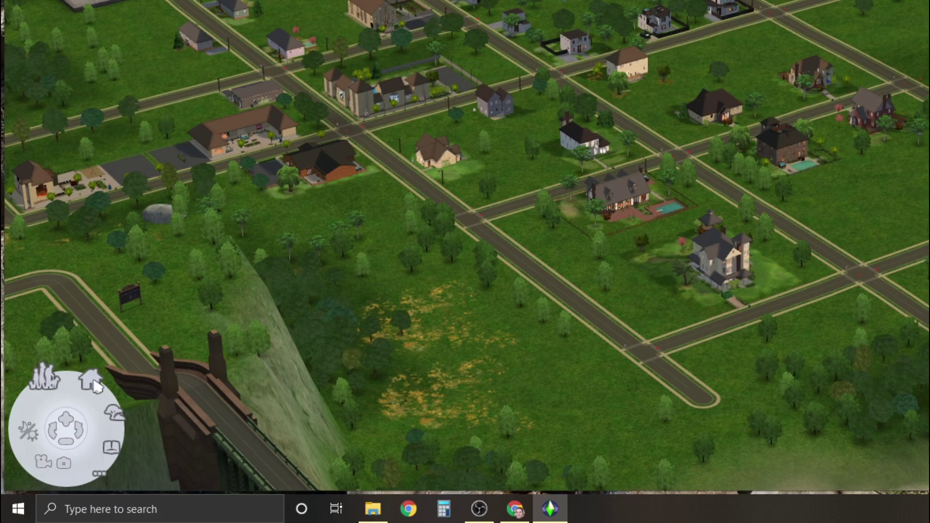
{"action": "left_click", "coordinate": [60, 427]}
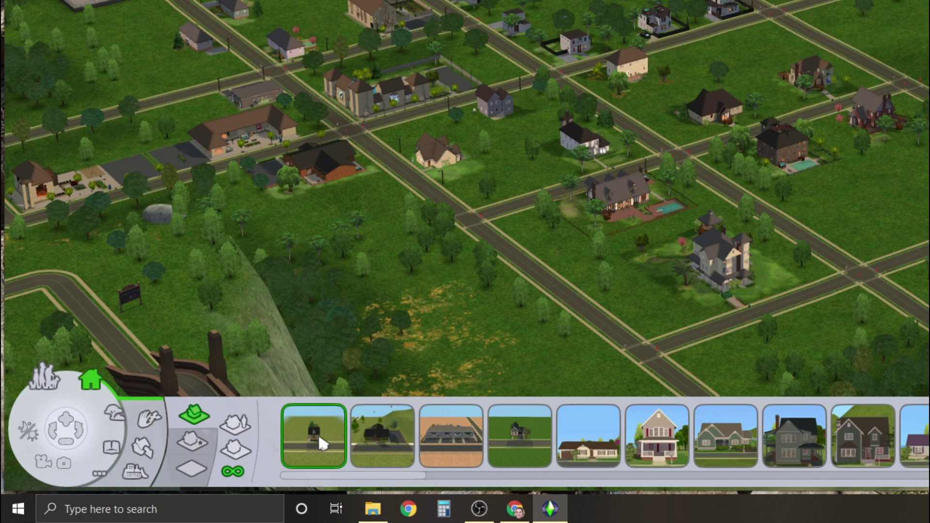
{"action": "mouse_move", "coordinate": [317, 432]}
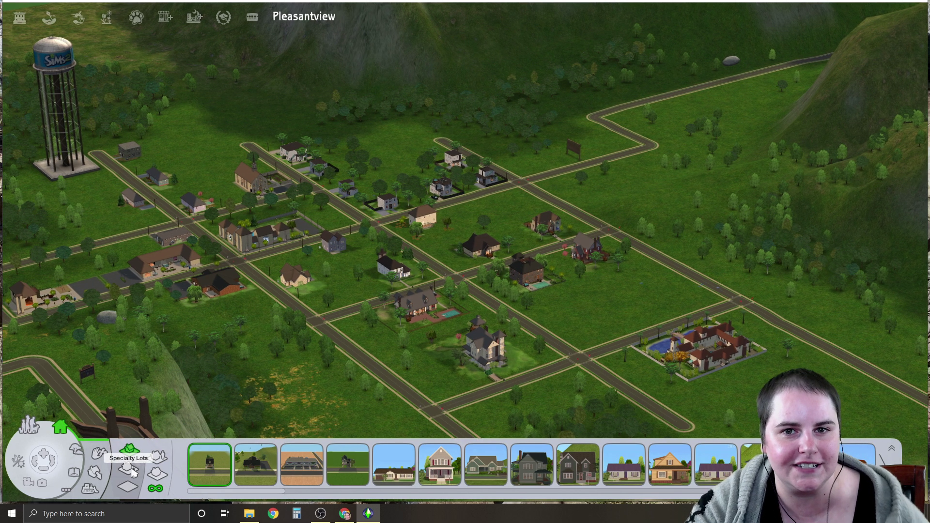
{"action": "left_click", "coordinate": [132, 473]}
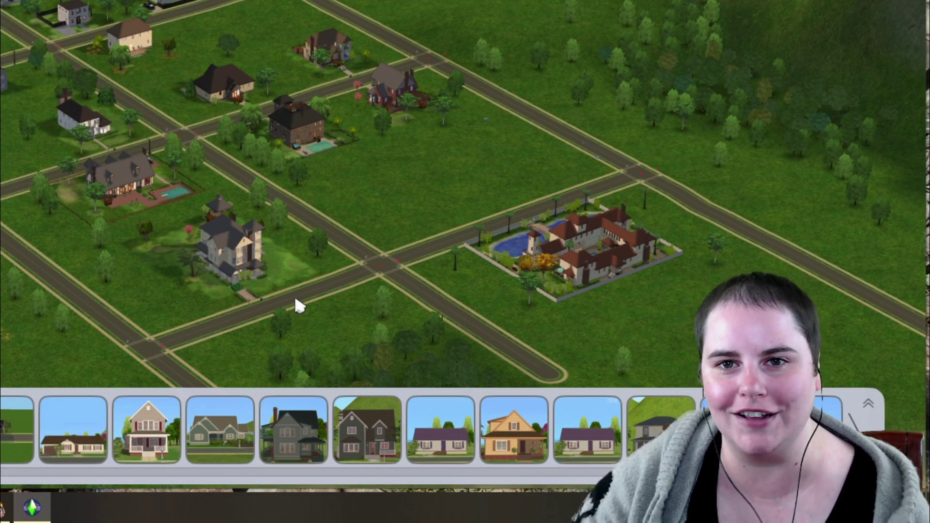
{"action": "scroll", "coordinate": [296, 300], "scroll_direction": "up", "scroll_amount": 1}
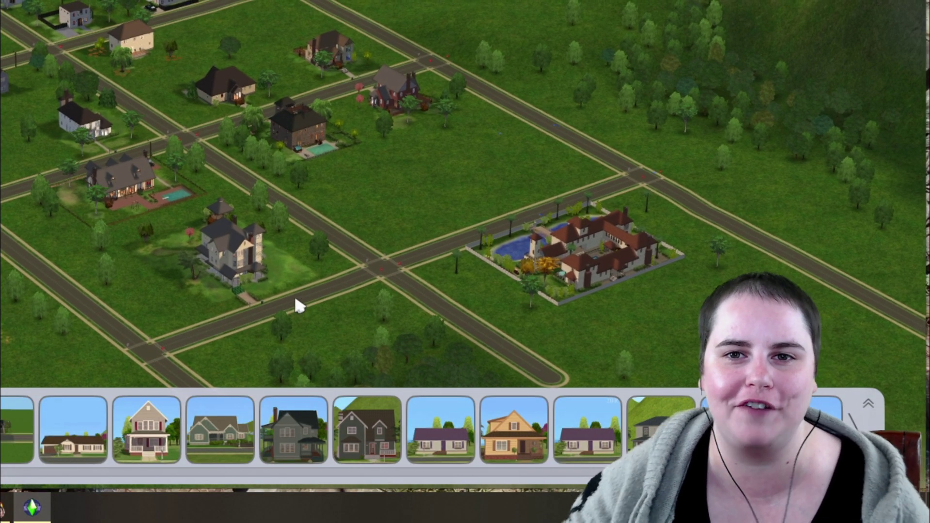
{"action": "mouse_move", "coordinate": [295, 299]}
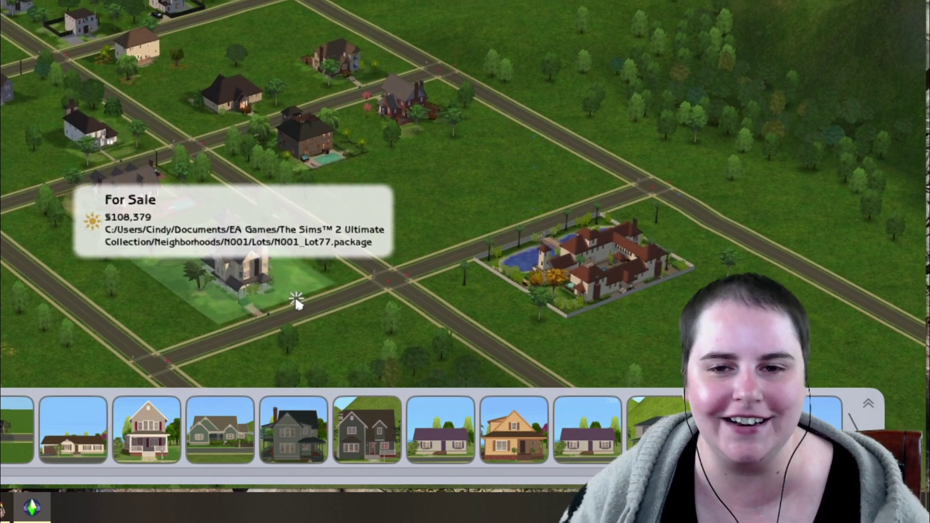